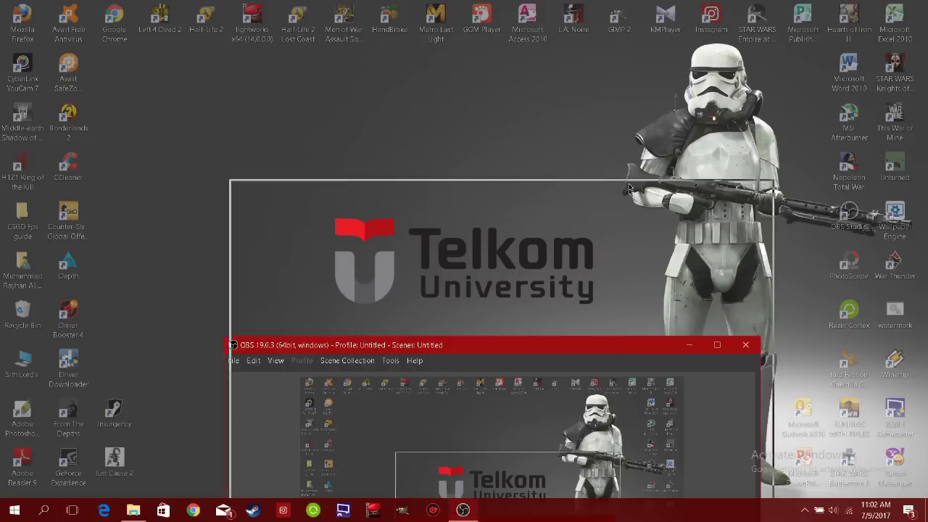
# - Bring the full OBS Studio window into view, check the Help menu, then minimize OBS to the desktop
pyautogui.moveTo(619, 348); pyautogui.dragTo(631, 93)
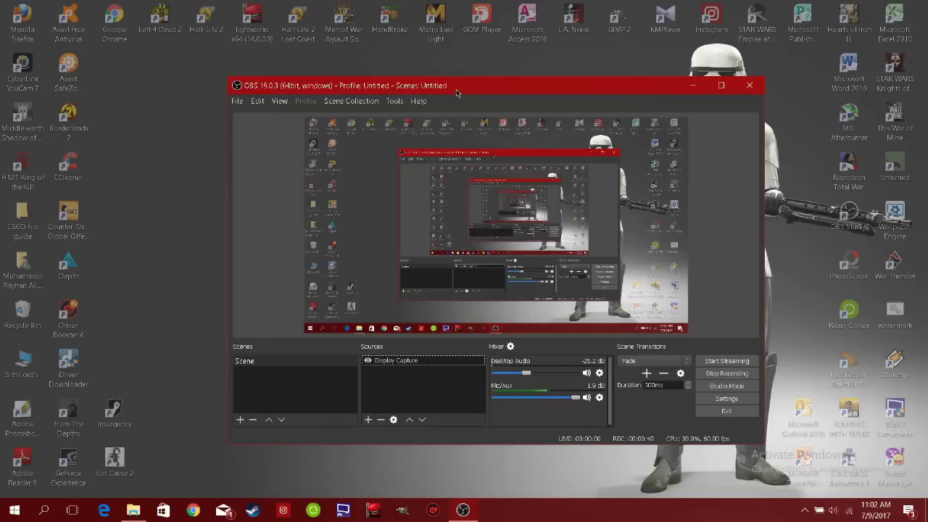
pyautogui.click(418, 102)
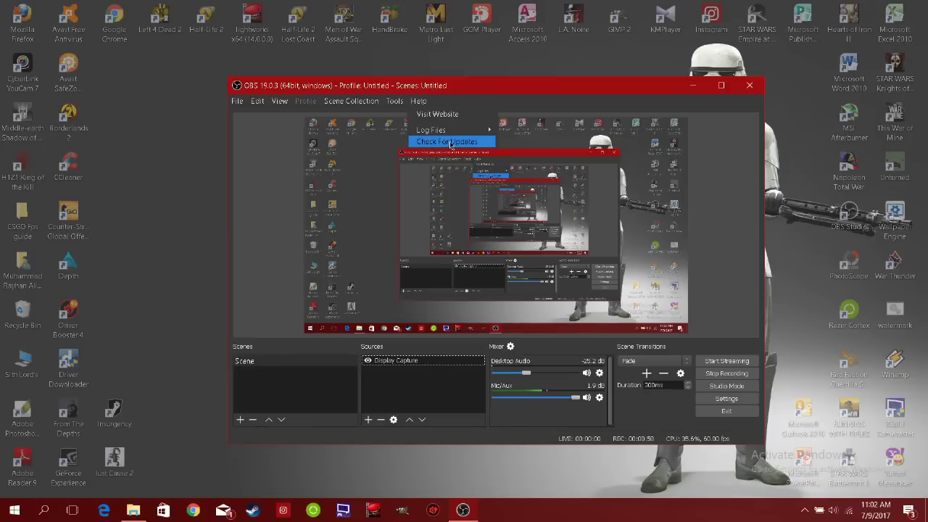
pyautogui.click(697, 90)
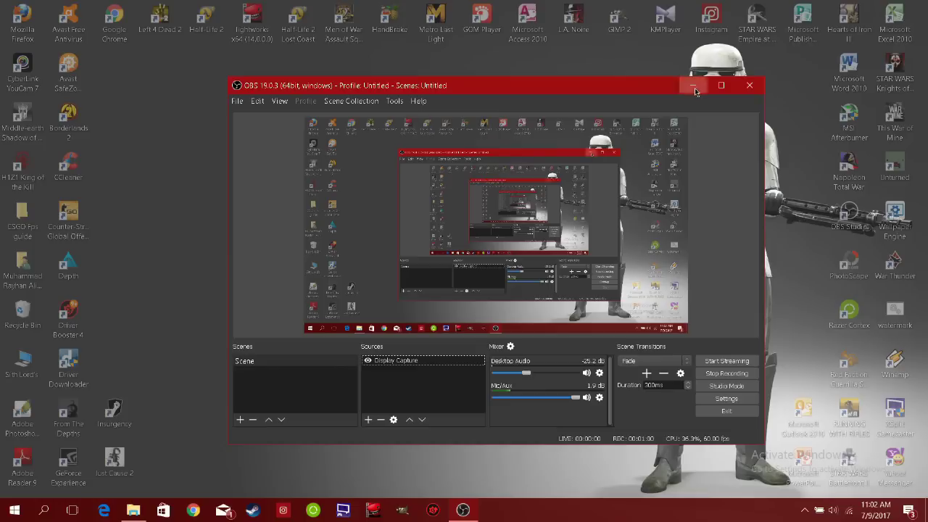
# - Keep the OBS shortcut's Compatibility option 'Run this program as an administrator' enabled, then restore OBS from the taskbar
pyautogui.doubleClick(851, 225)
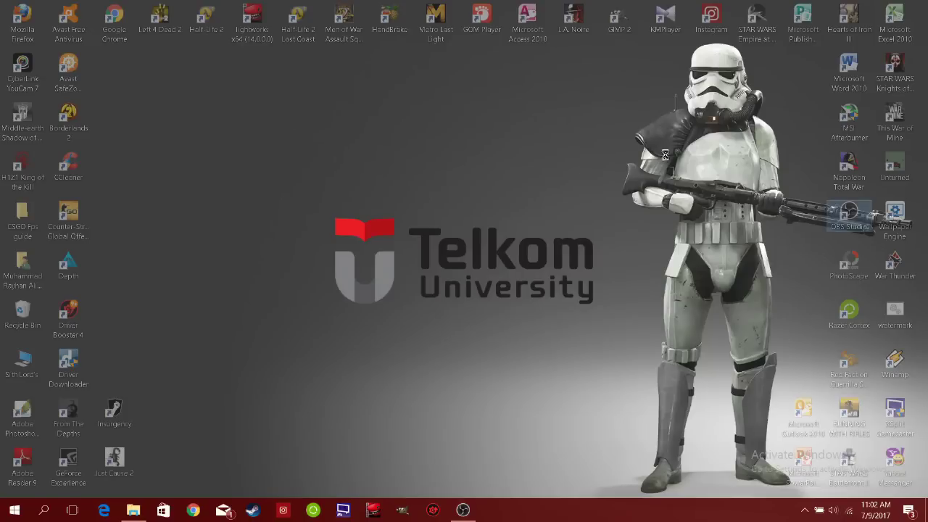
pyautogui.rightClick(849, 217)
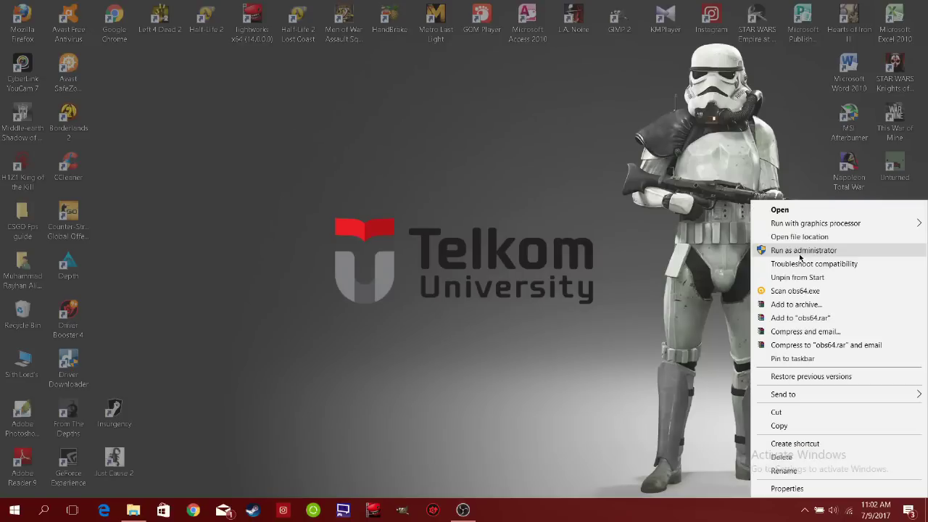
pyautogui.click(787, 488)
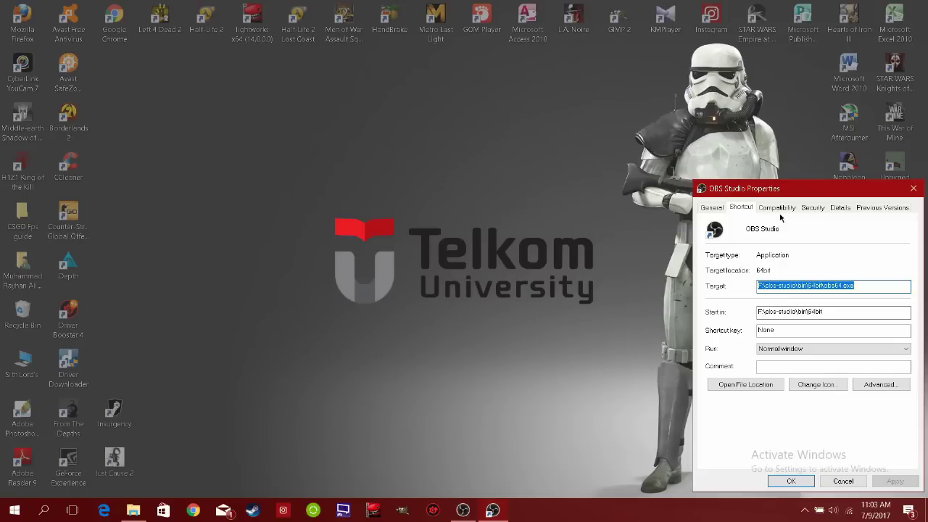
pyautogui.click(787, 210)
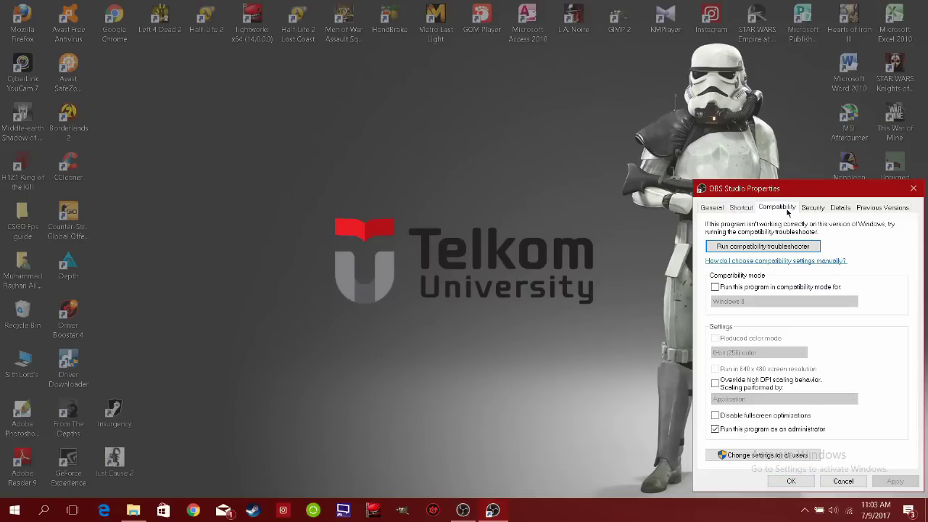
pyautogui.click(717, 429)
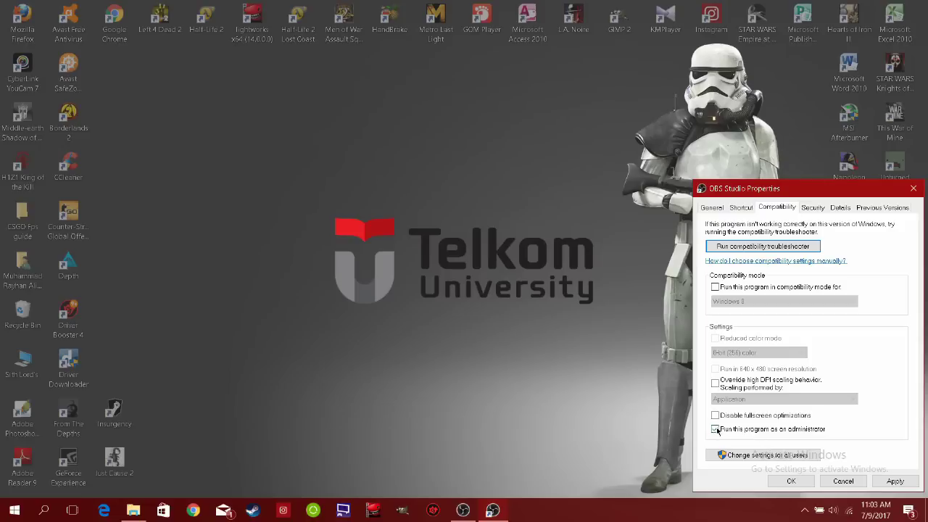
pyautogui.click(894, 481)
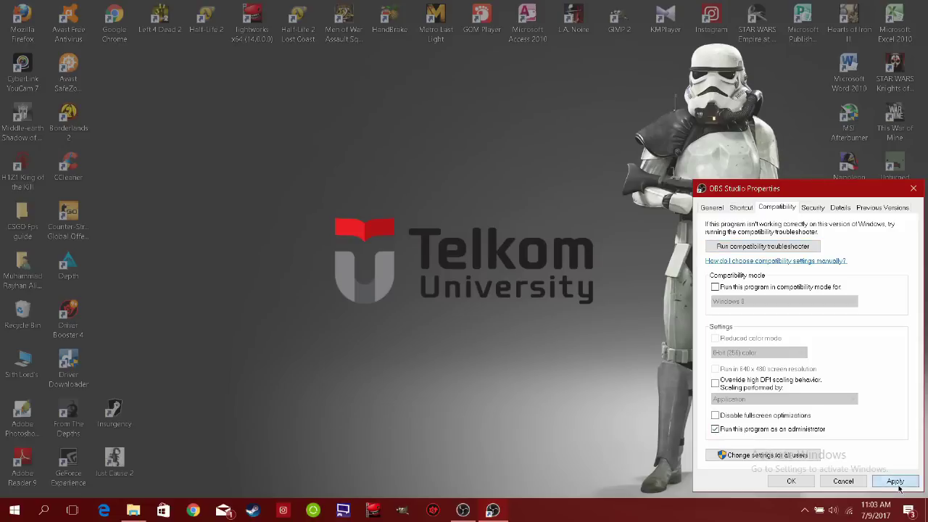
pyautogui.click(804, 480)
pyautogui.click(463, 510)
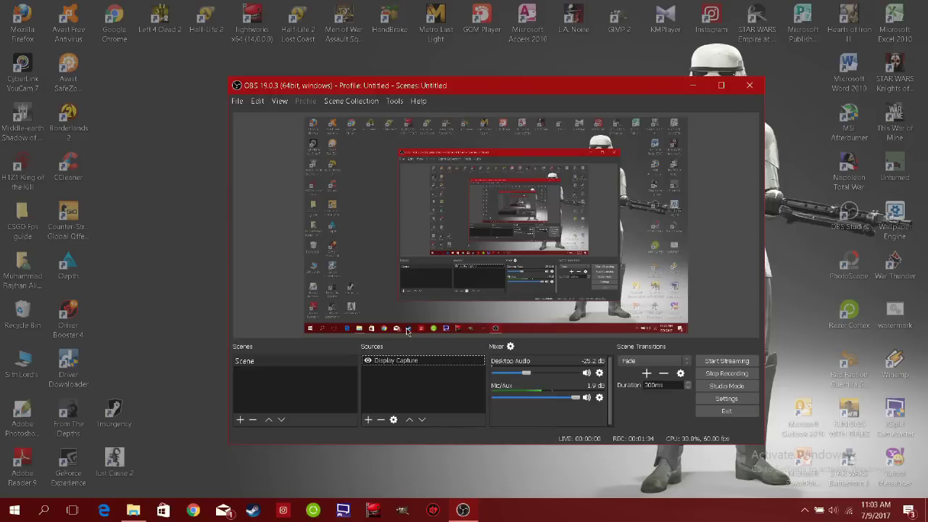
# - Add a new Game Capture source with its default name and settings
pyautogui.rightClick(427, 383)
pyautogui.moveTo(482, 386)
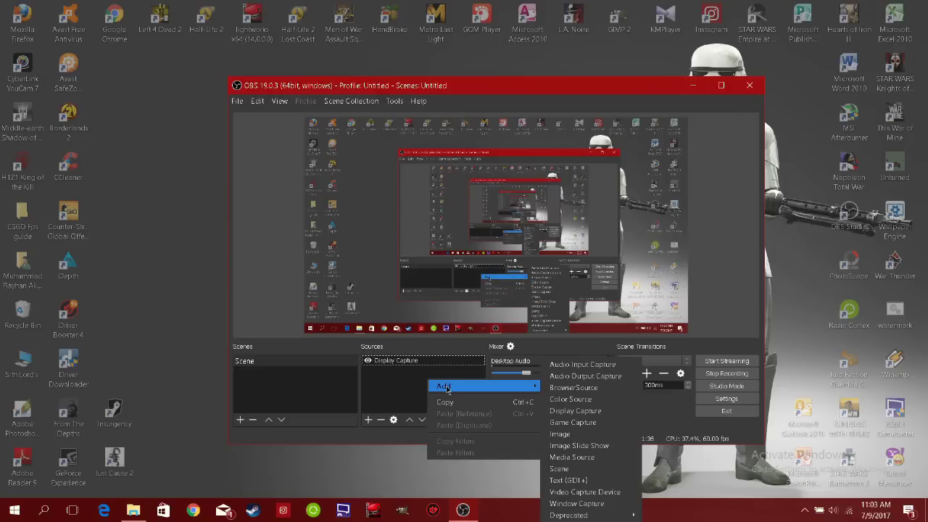
pyautogui.click(584, 423)
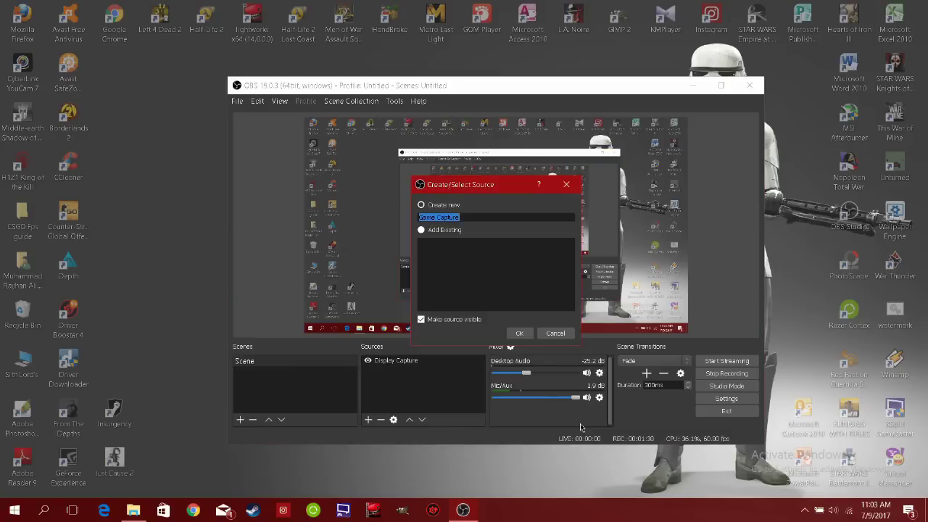
pyautogui.click(518, 334)
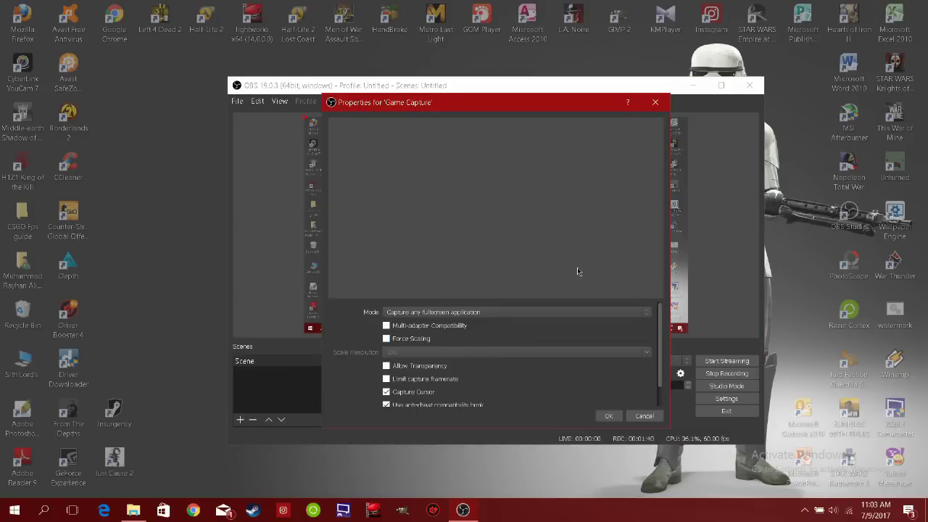
pyautogui.click(655, 102)
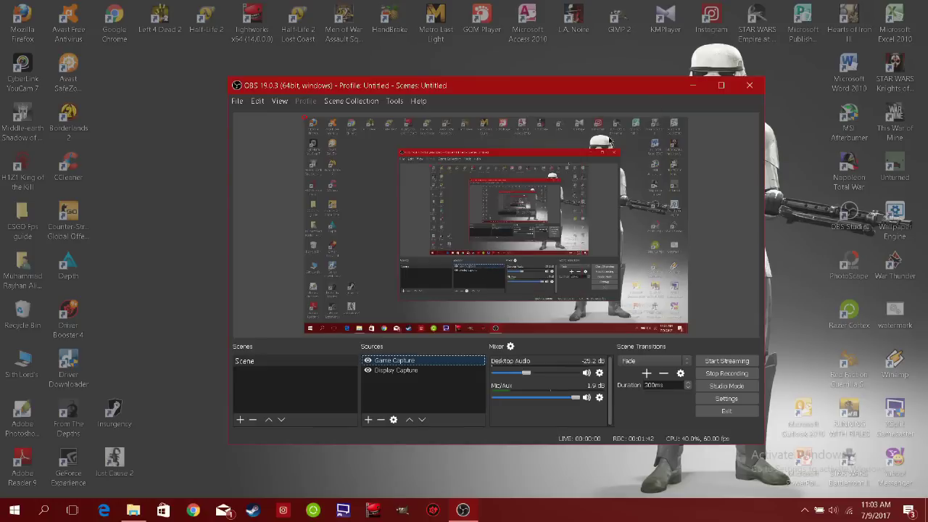
# - Maximize OBS and order Game Capture above Display Capture in the sources list
pyautogui.rightClick(431, 367)
pyautogui.moveTo(505, 261)
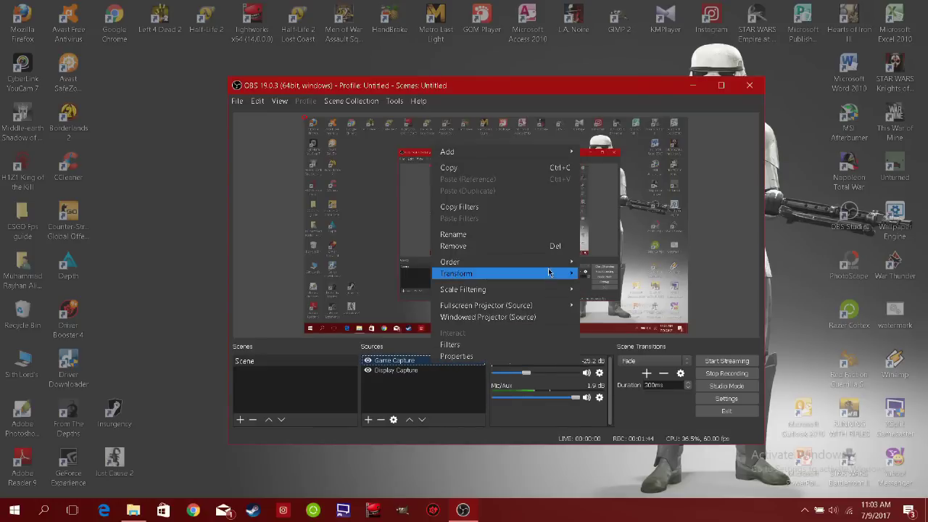
pyautogui.click(595, 275)
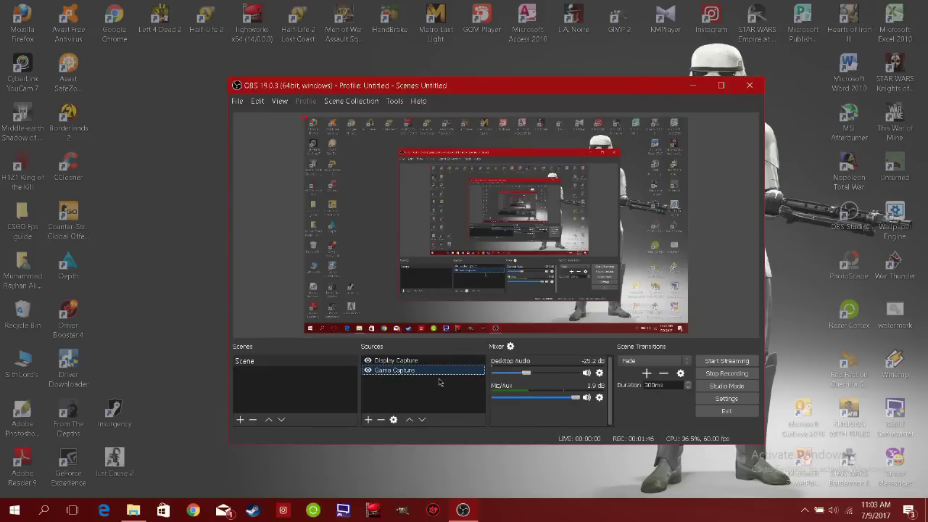
pyautogui.click(727, 91)
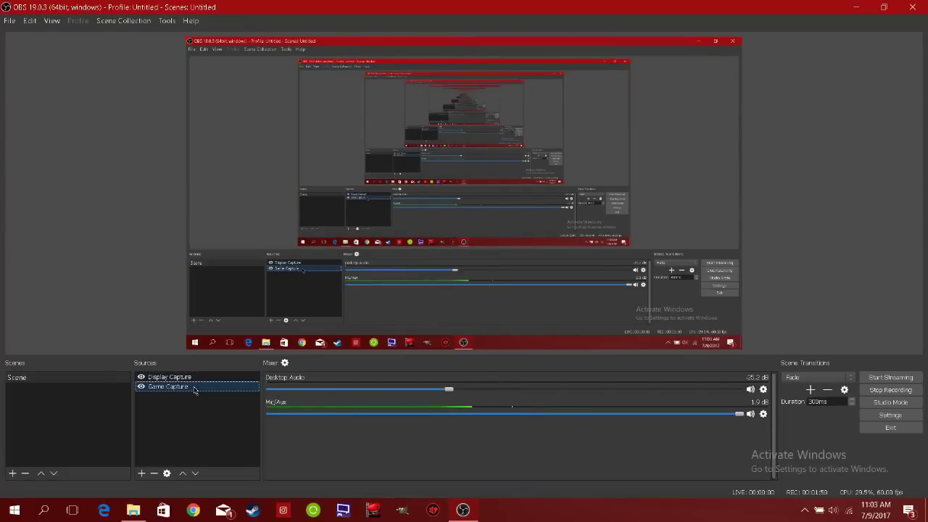
pyautogui.rightClick(191, 385)
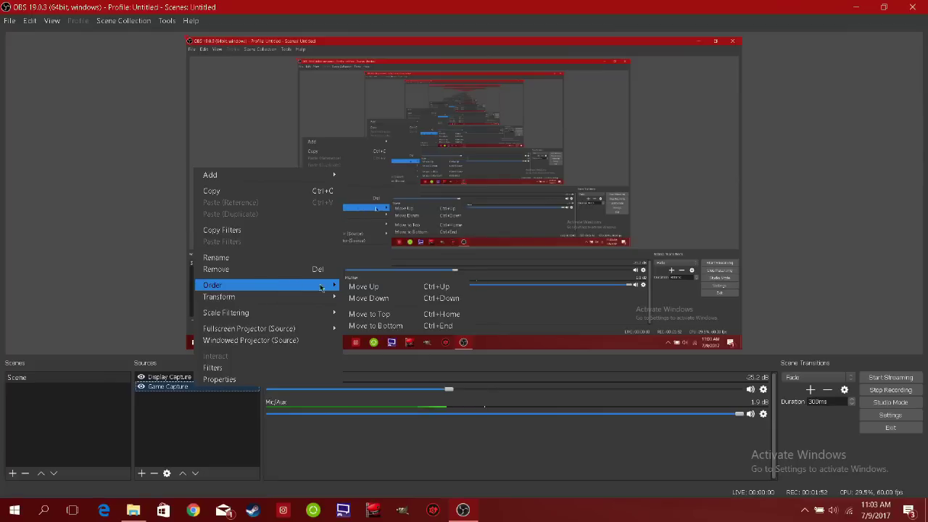
pyautogui.moveTo(212, 285)
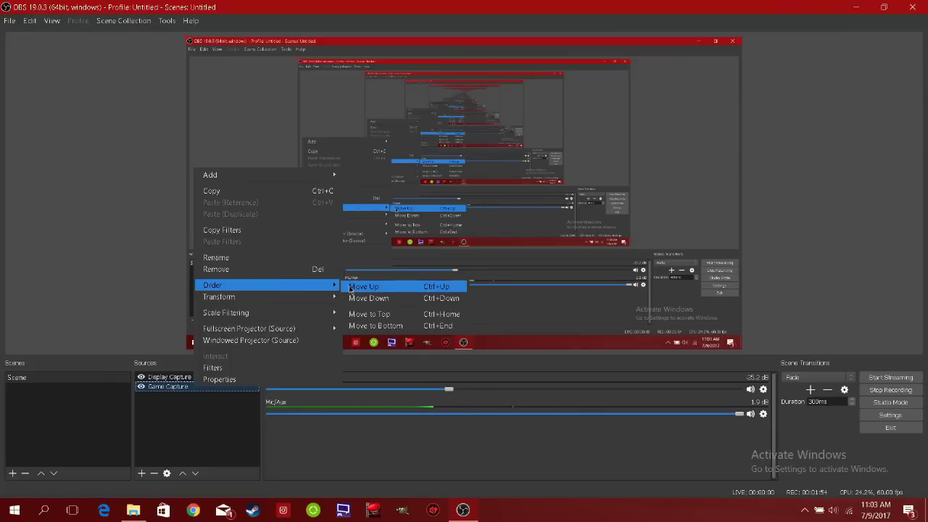
pyautogui.click(362, 287)
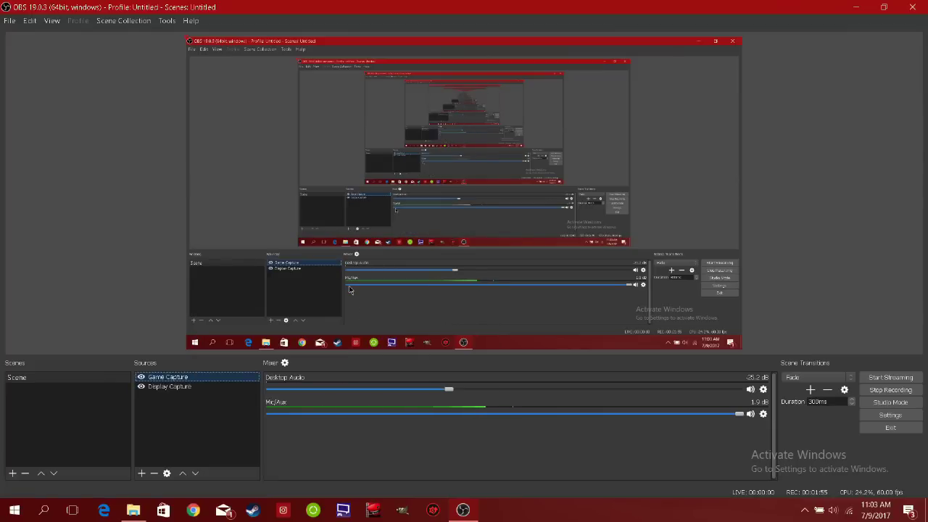
# - In Game Capture properties, set Mode to Capture specific window, require matching title, and enable Multi-adapter Compatibility
pyautogui.doubleClick(216, 378)
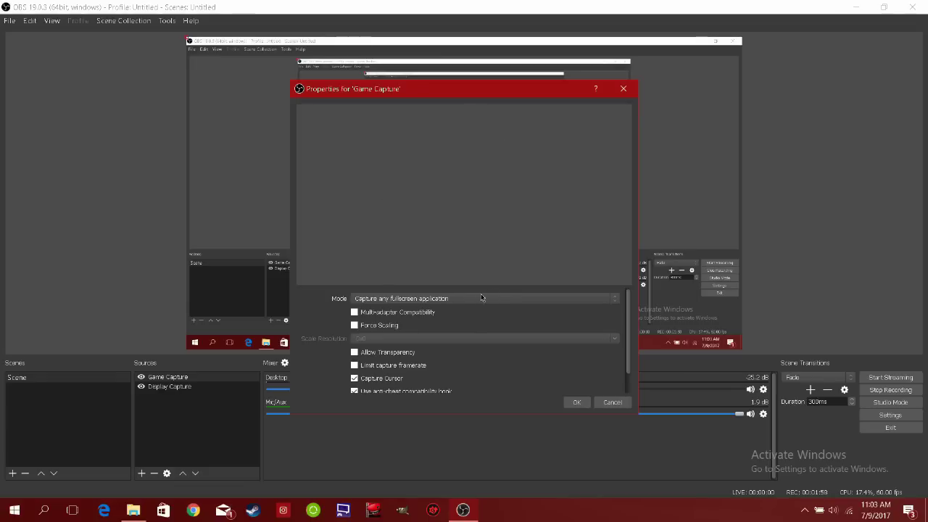
pyautogui.moveTo(480, 92)
pyautogui.mouseDown()
pyautogui.moveTo(529, 24)
pyautogui.moveTo(519, 31)
pyautogui.mouseUp()
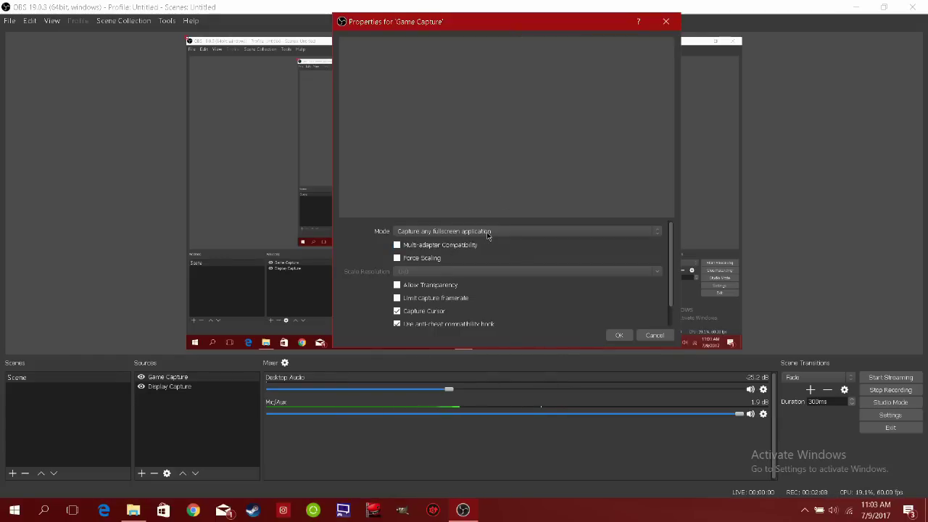
pyautogui.click(488, 232)
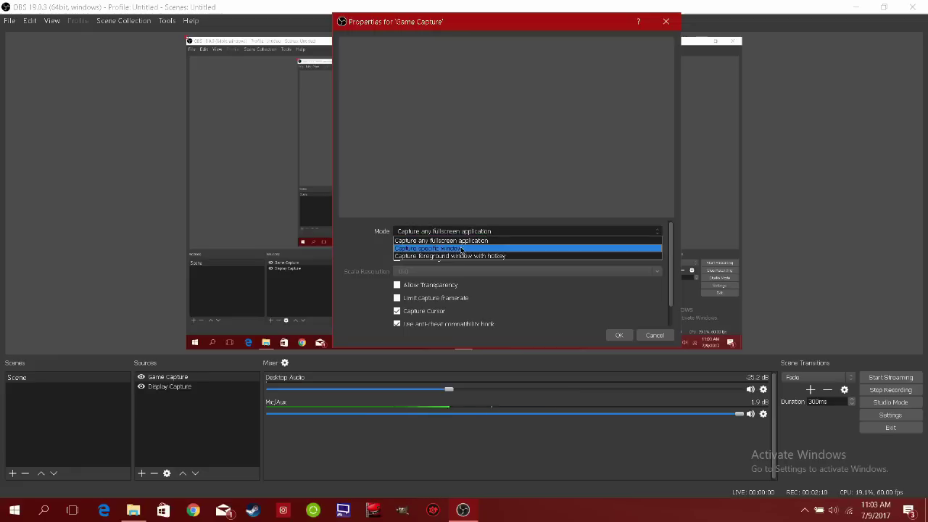
pyautogui.click(459, 248)
pyautogui.click(479, 238)
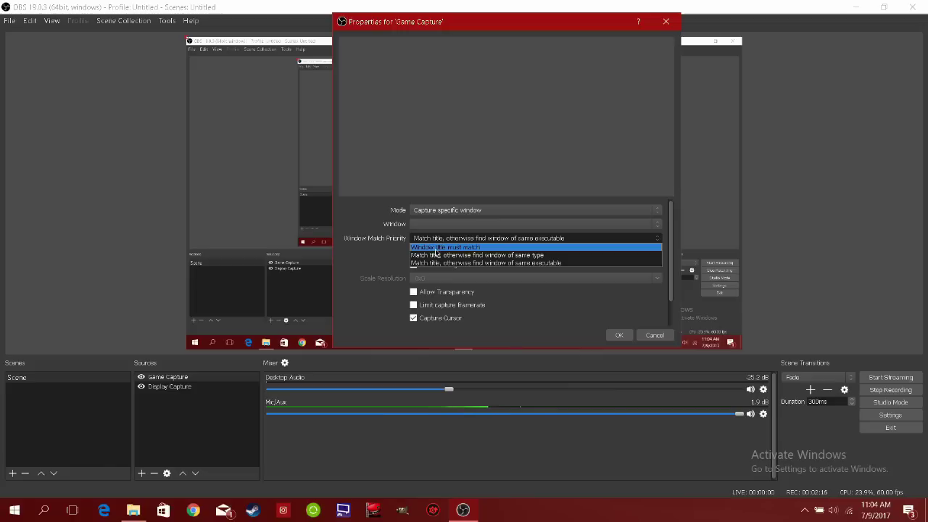
pyautogui.click(436, 248)
pyautogui.click(448, 223)
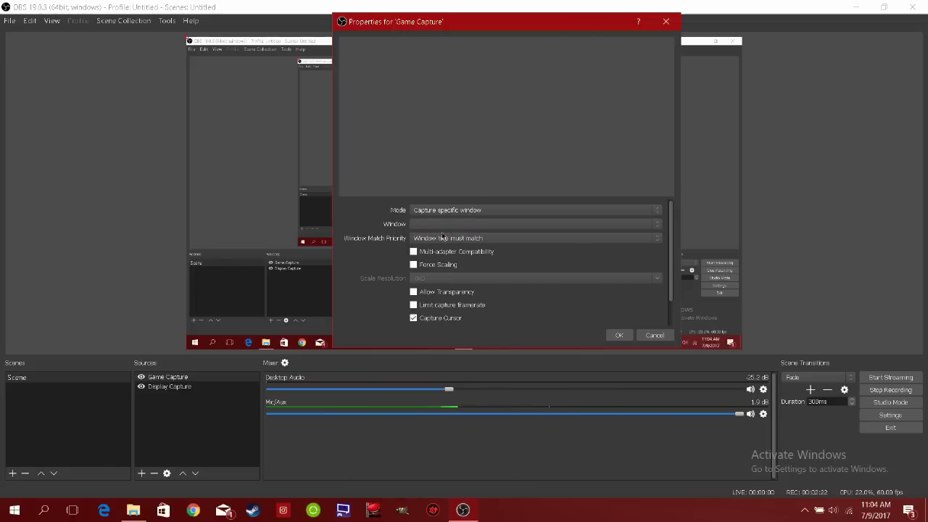
pyautogui.click(413, 251)
# - Check the still-empty Window list, close it, and confirm the Game Capture settings
pyautogui.scroll(-2, 447, 273)
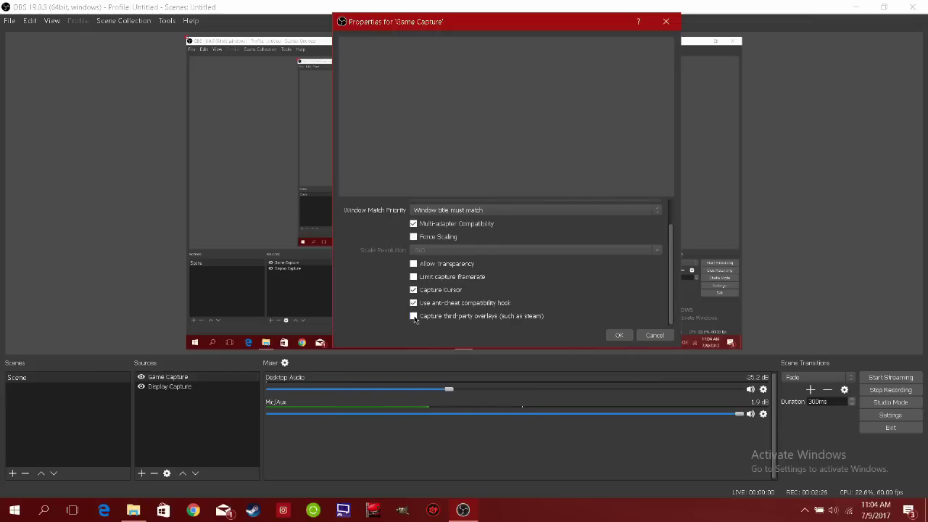
pyautogui.scroll(2, 611, 289)
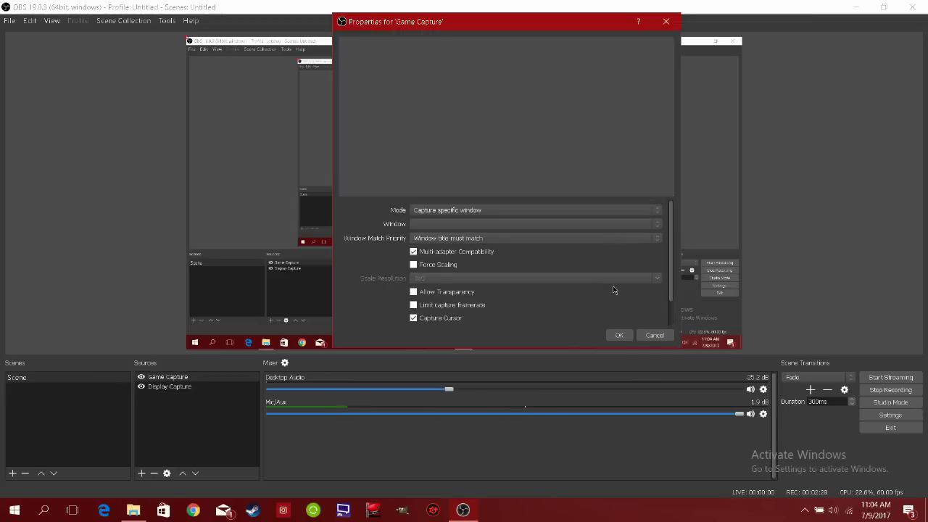
pyautogui.click(647, 229)
pyautogui.click(600, 223)
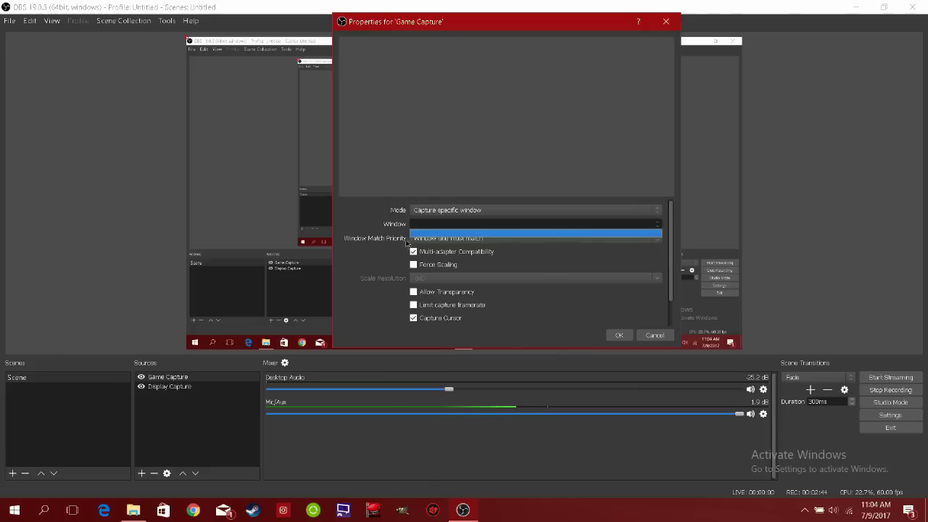
pyautogui.click(545, 225)
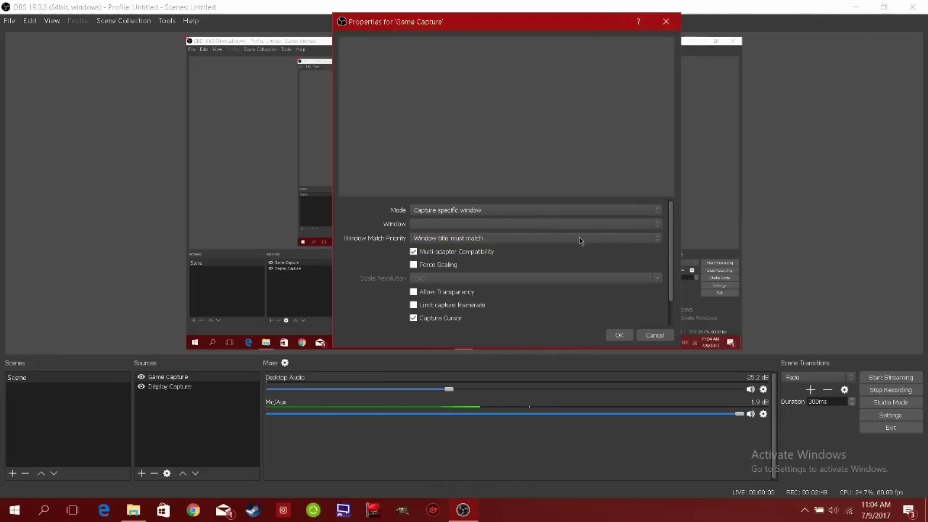
pyautogui.click(540, 228)
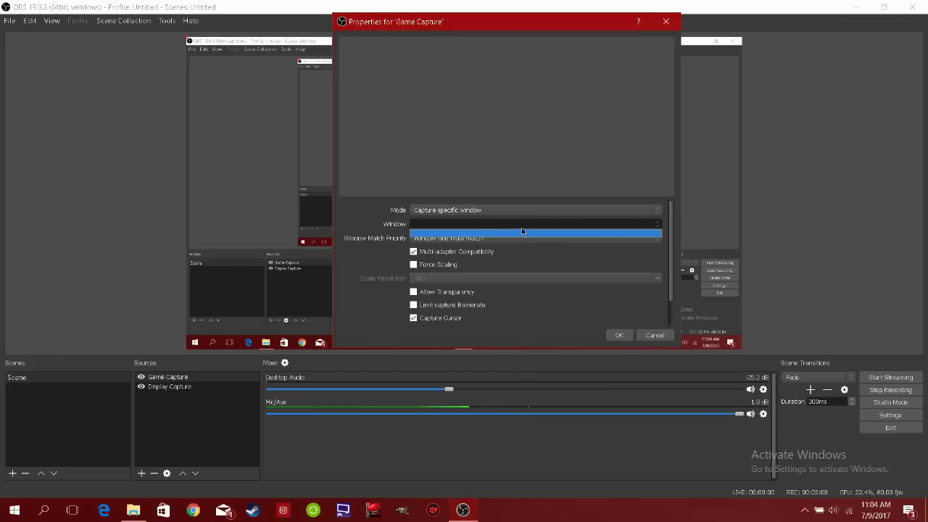
pyautogui.click(587, 225)
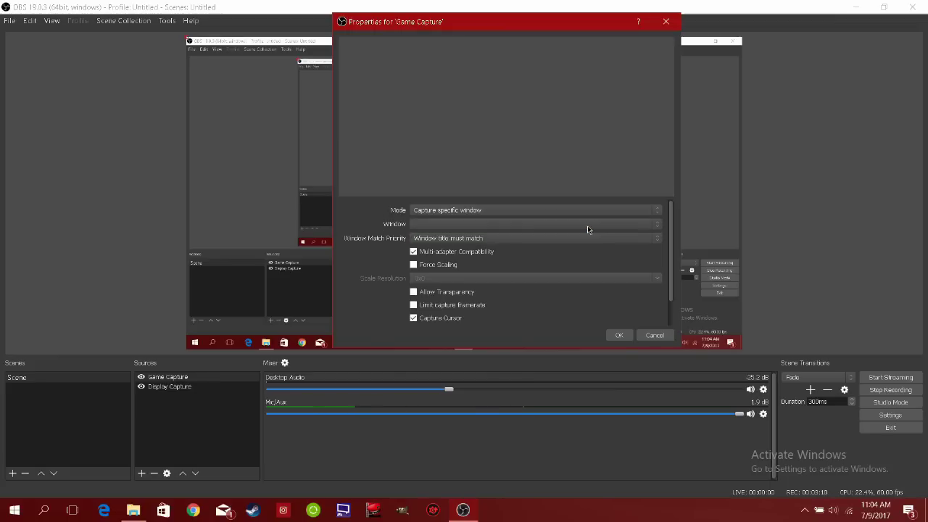
pyautogui.click(627, 335)
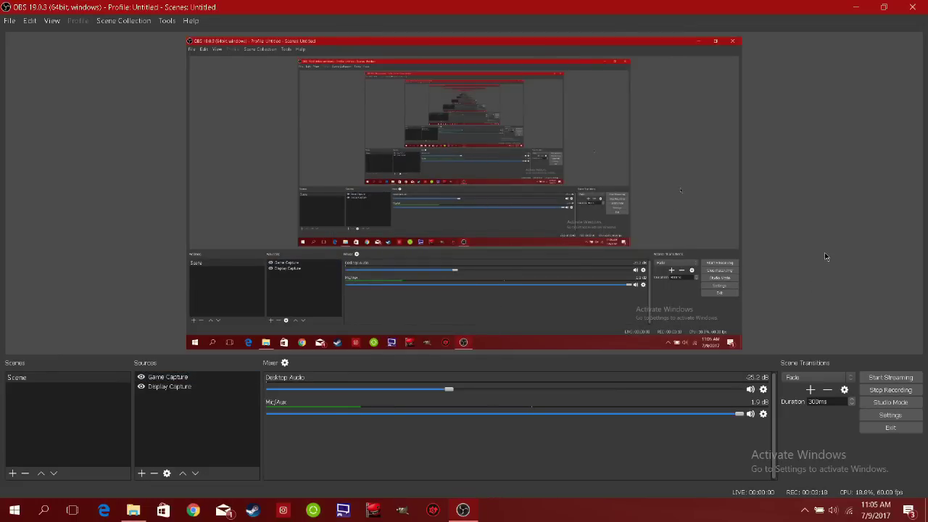
# - Start the game from Steam, set Game Capture to the From the Depths window, and move it above Display Capture
pyautogui.click(259, 513)
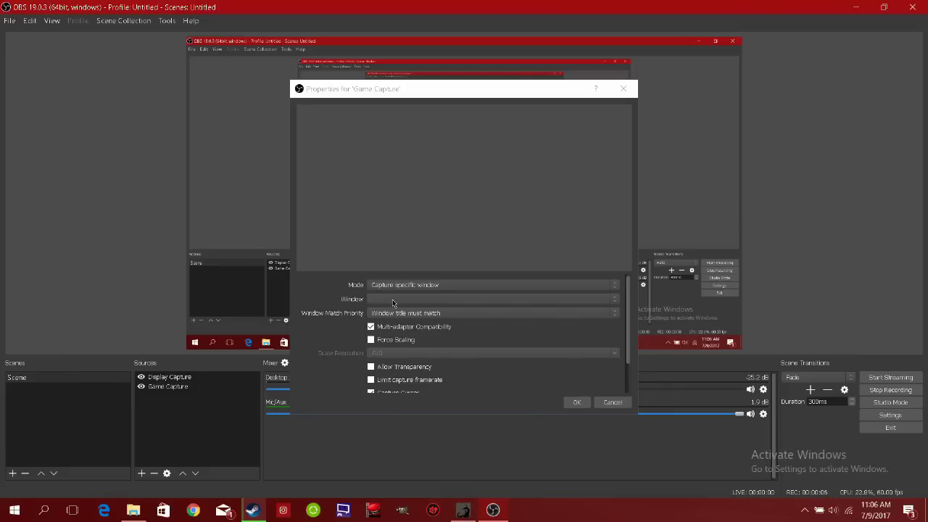
pyautogui.click(393, 299)
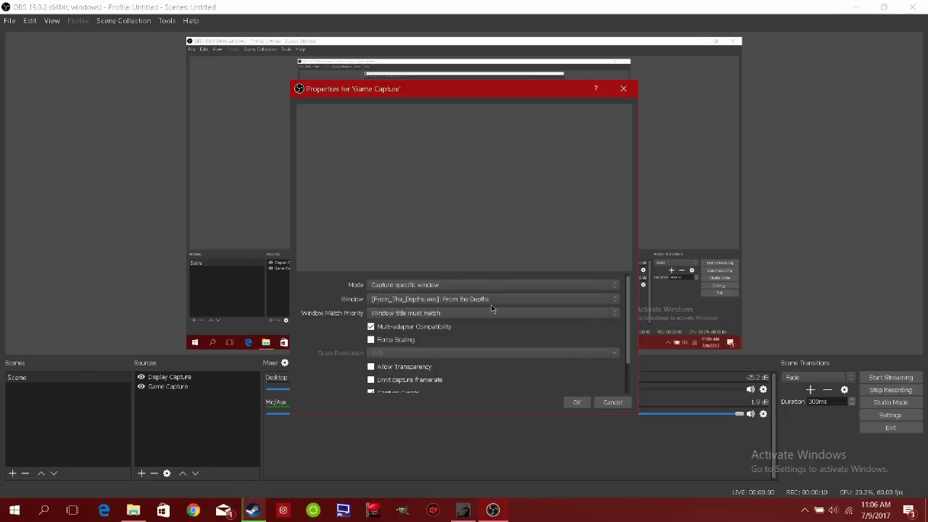
pyautogui.click(566, 400)
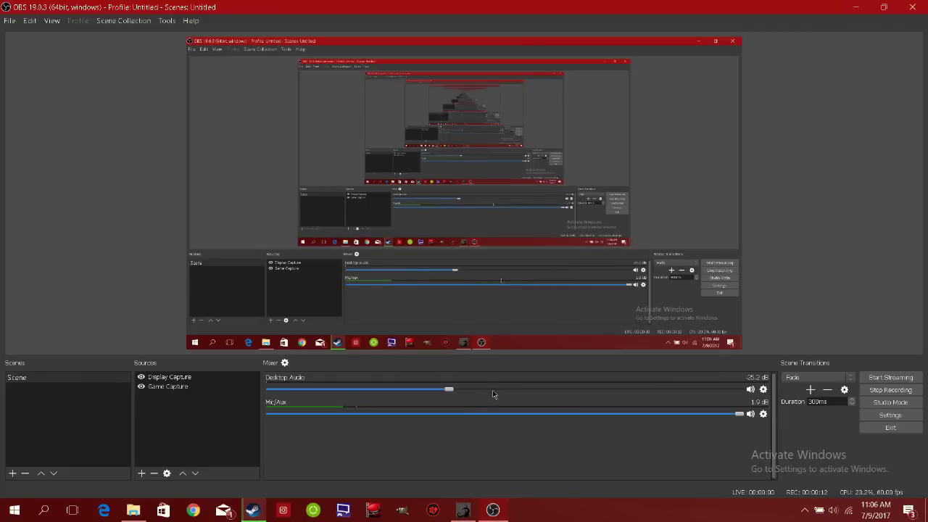
pyautogui.rightClick(190, 387)
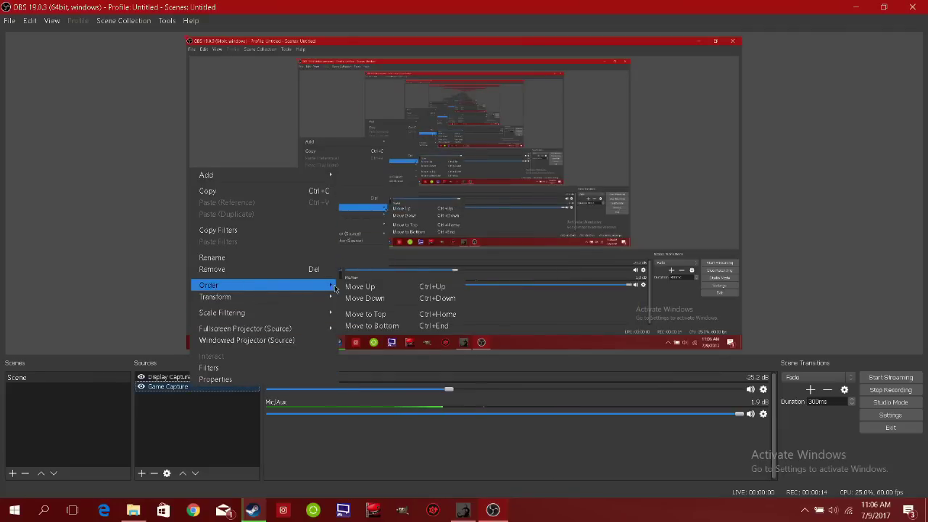
pyautogui.click(364, 286)
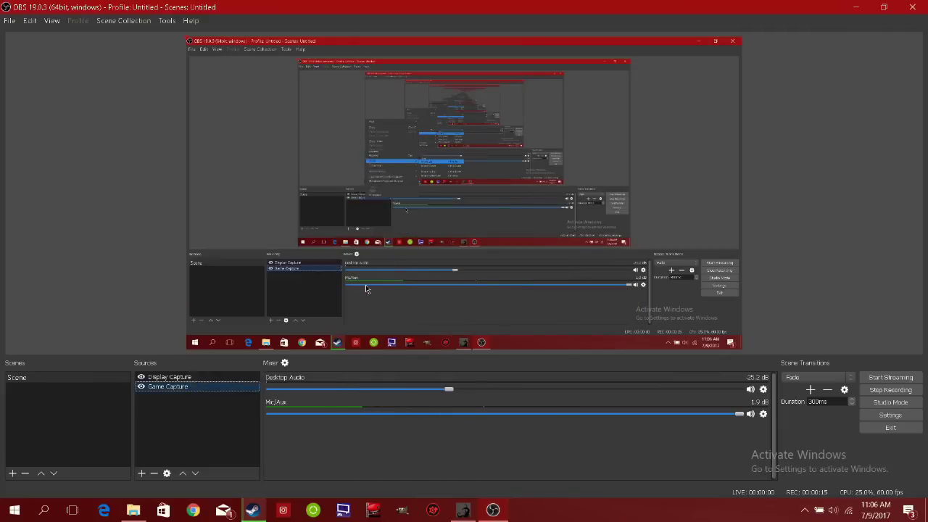
pyautogui.click(466, 513)
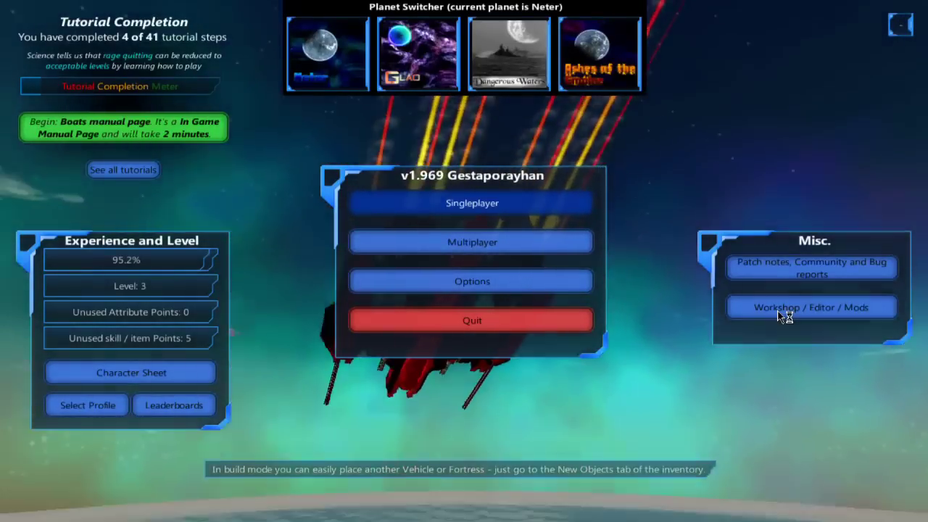
# - Go through Singleplayer and Vehicle Designer to launch the Vanilla Designer on Neter
pyautogui.press('Return')
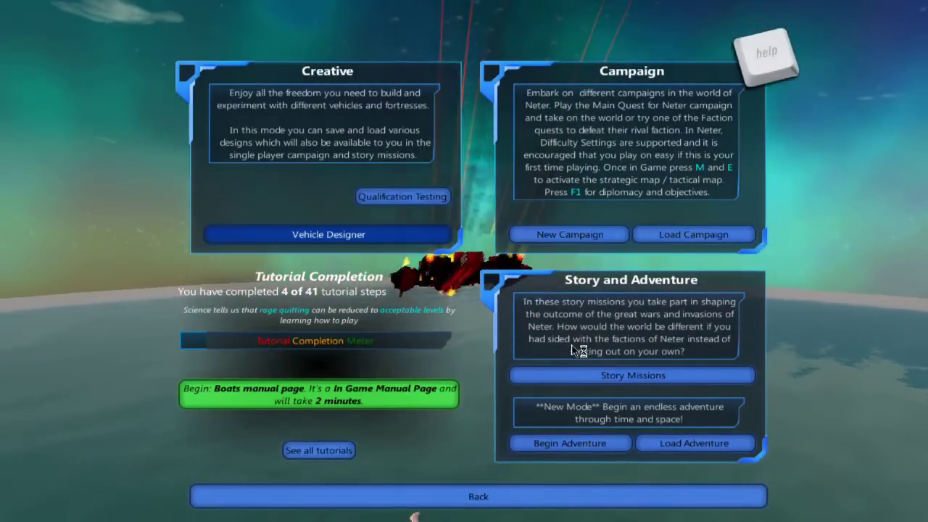
pyautogui.press('Return')
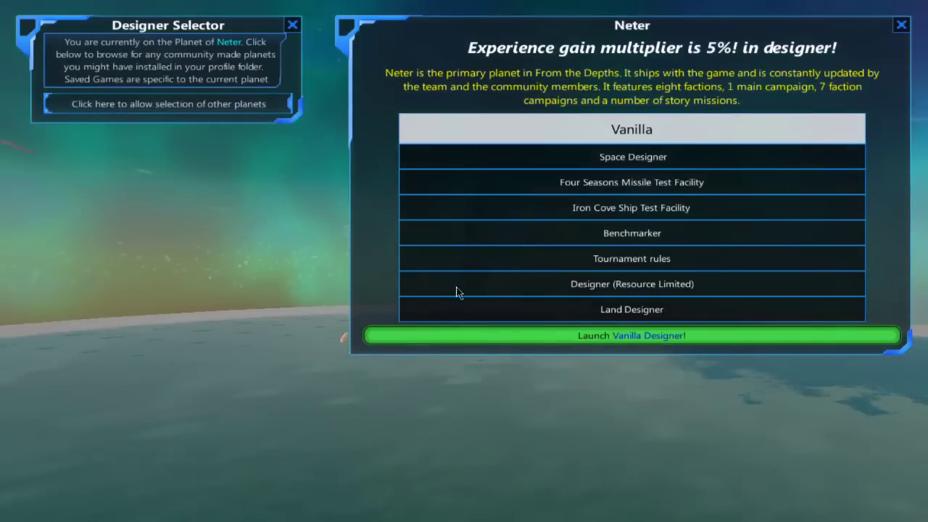
pyautogui.press('Return')
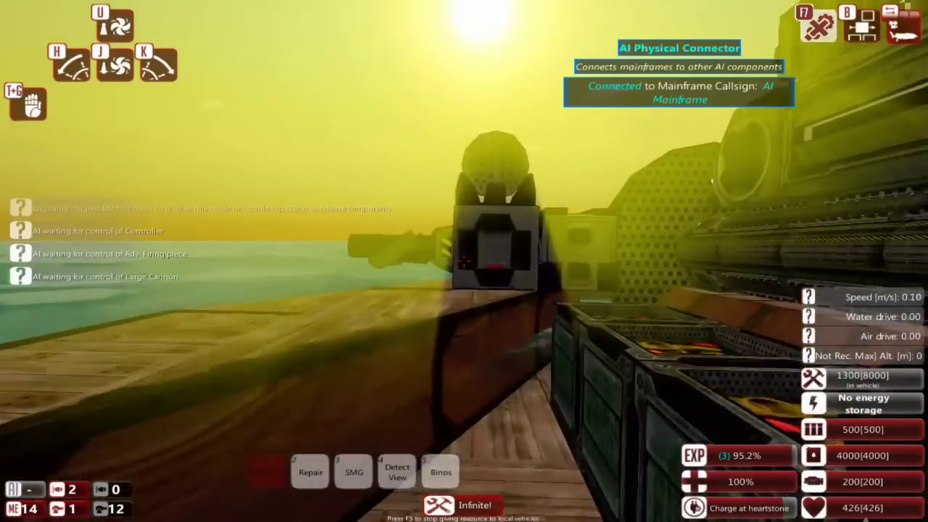
# - Destroy all existing vehicles in the world from the designer menu
pyautogui.press('Escape')
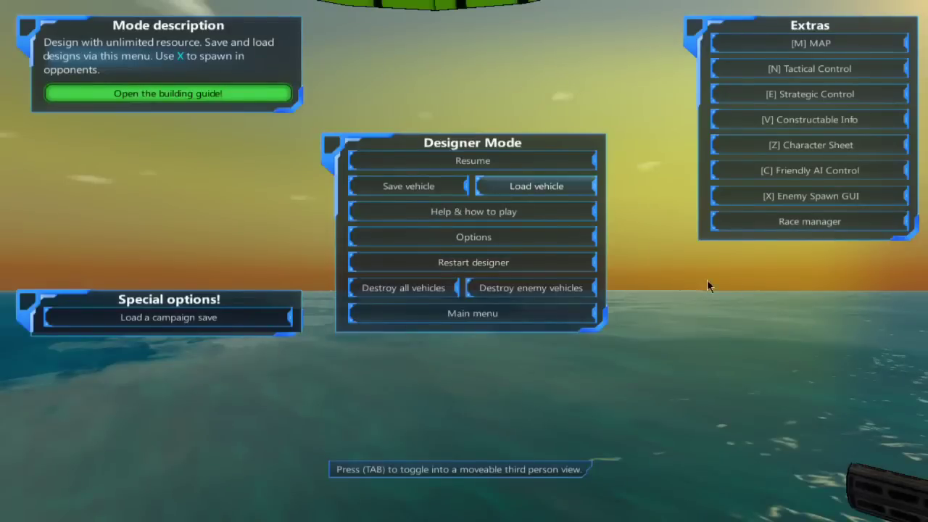
pyautogui.click(536, 186)
pyautogui.click(361, 124)
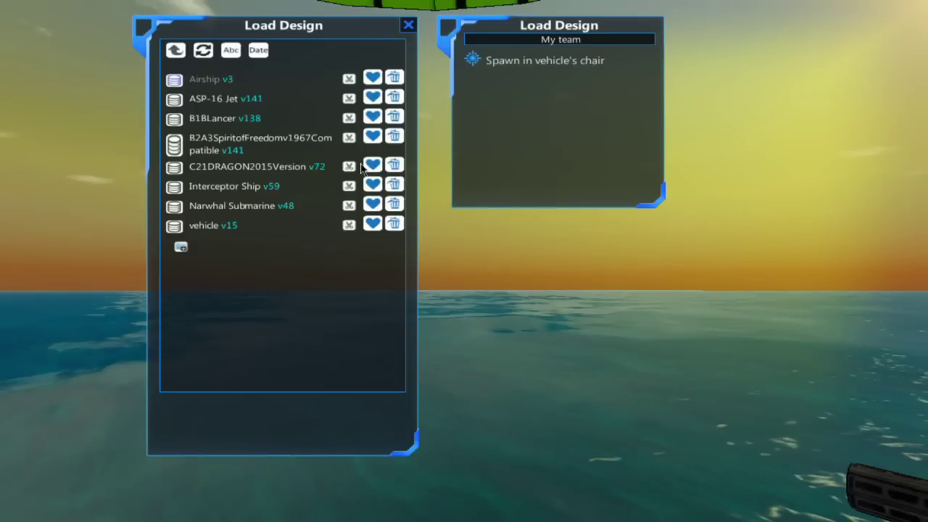
pyautogui.press('Escape')
pyautogui.click(403, 288)
pyautogui.click(413, 246)
# - Load the saved Narwhal Submarine design into the world
pyautogui.click(536, 185)
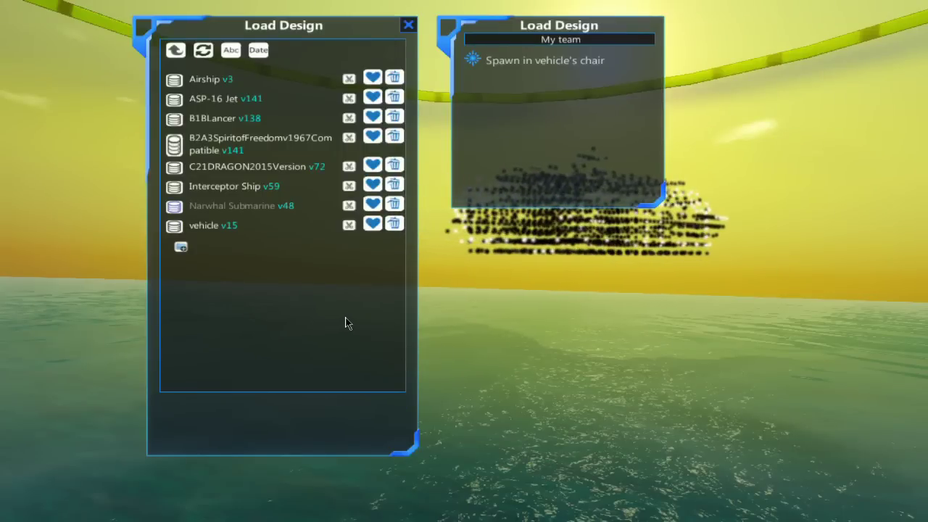
pyautogui.click(234, 205)
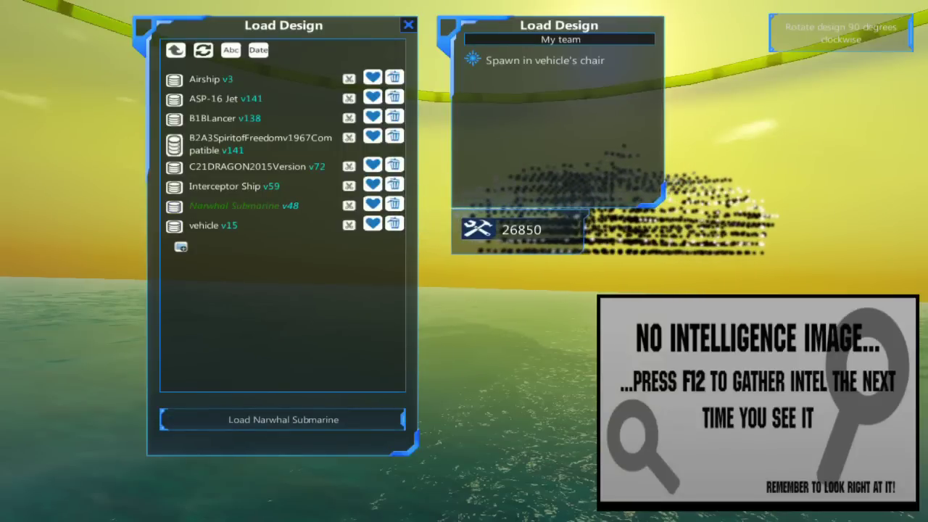
pyautogui.click(305, 423)
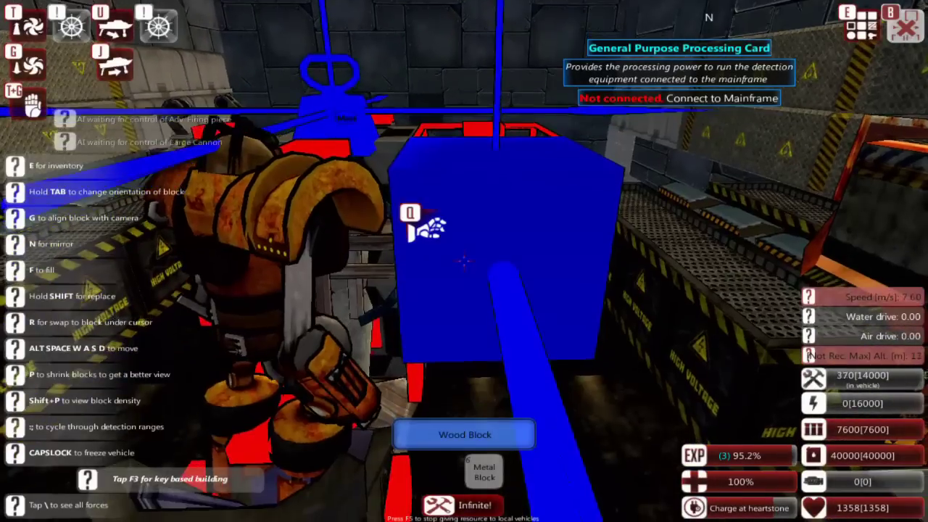
# - Fly through the Narwhal Submarine, over its deck and around its side to a distant view
pyautogui.press('w')
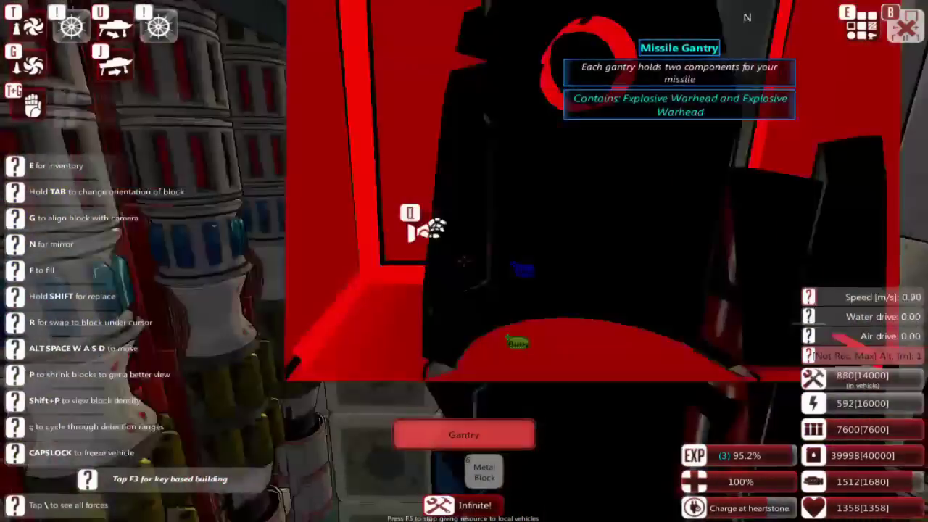
pyautogui.press('s')
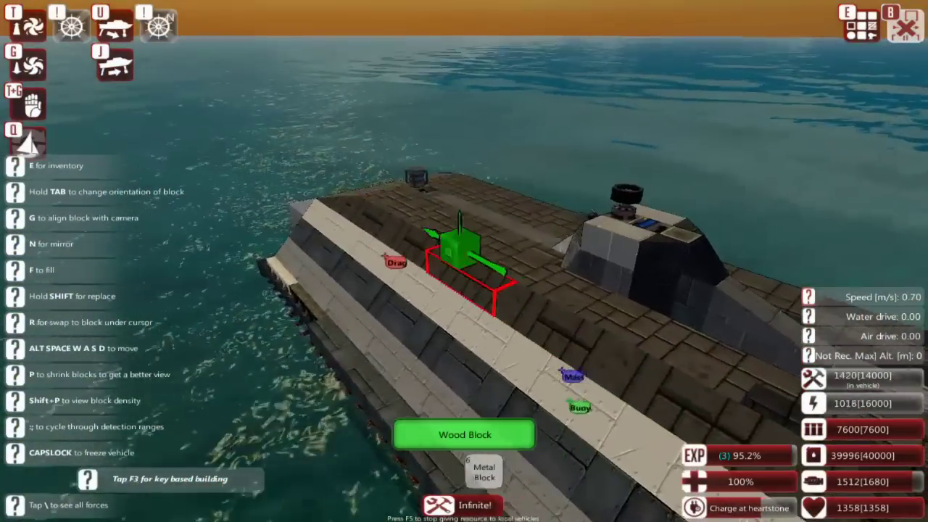
pyautogui.press('a')
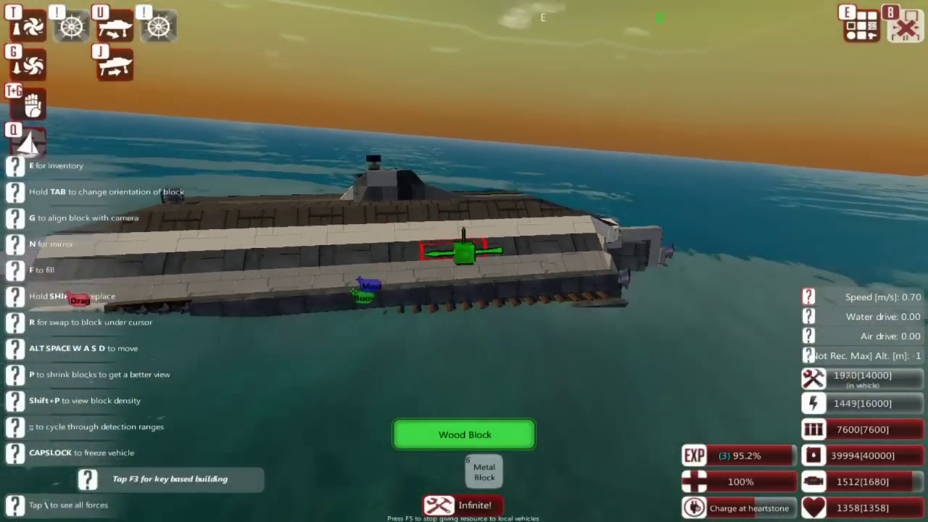
pyautogui.press('a')
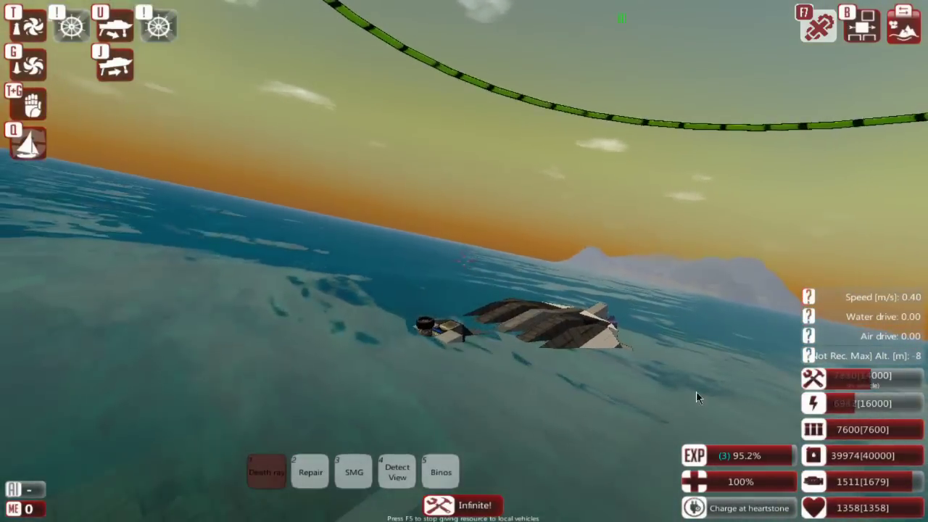
# - Select the Narwhal Submarine on the strategic map and issue orders so it dives to about 44 m
pyautogui.press('b')
pyautogui.press('b')
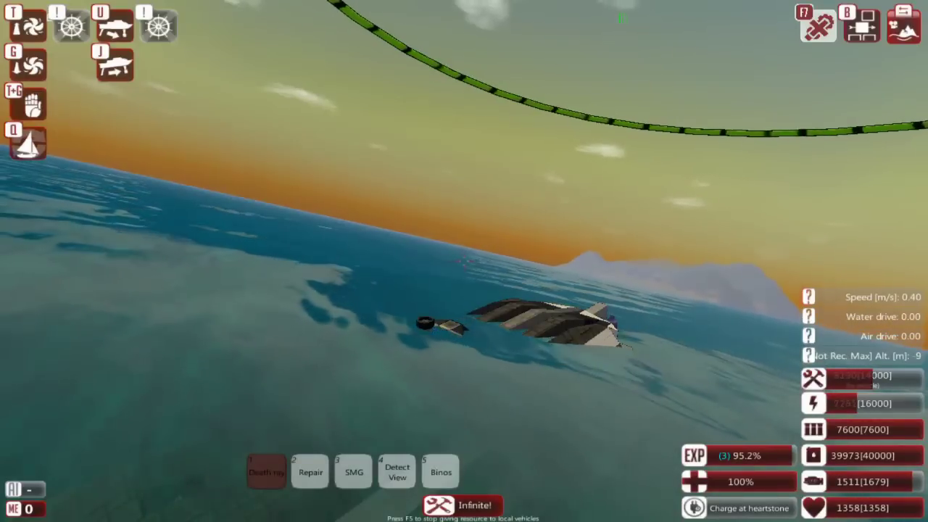
pyautogui.press('m')
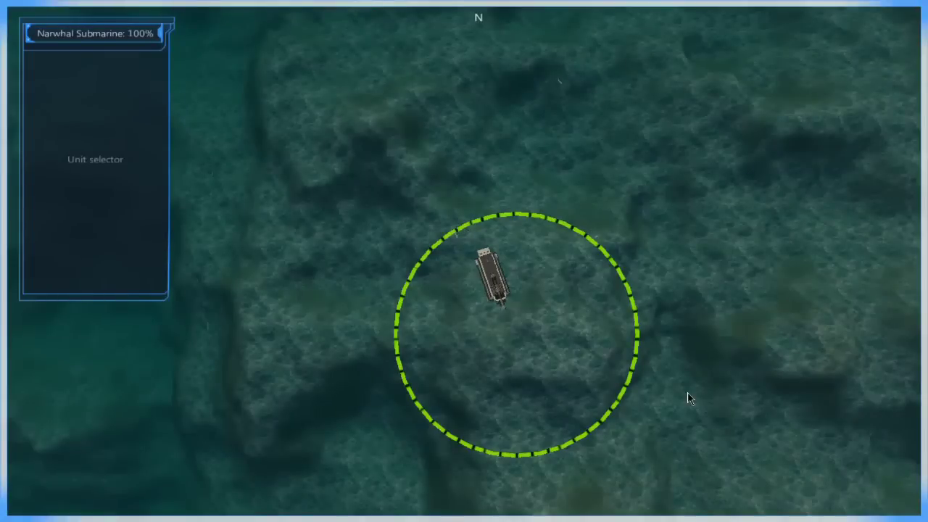
pyautogui.scroll(-5, 690, 398)
pyautogui.click(465, 263)
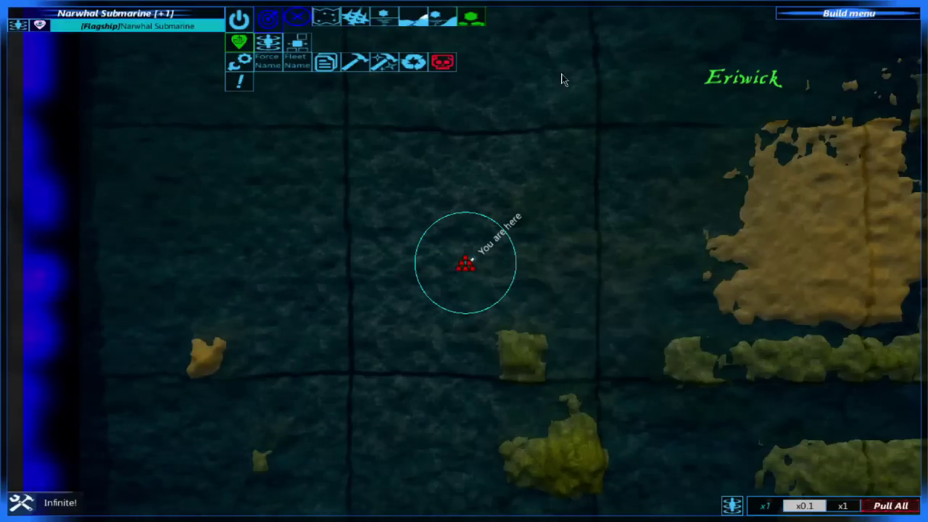
pyautogui.press('m')
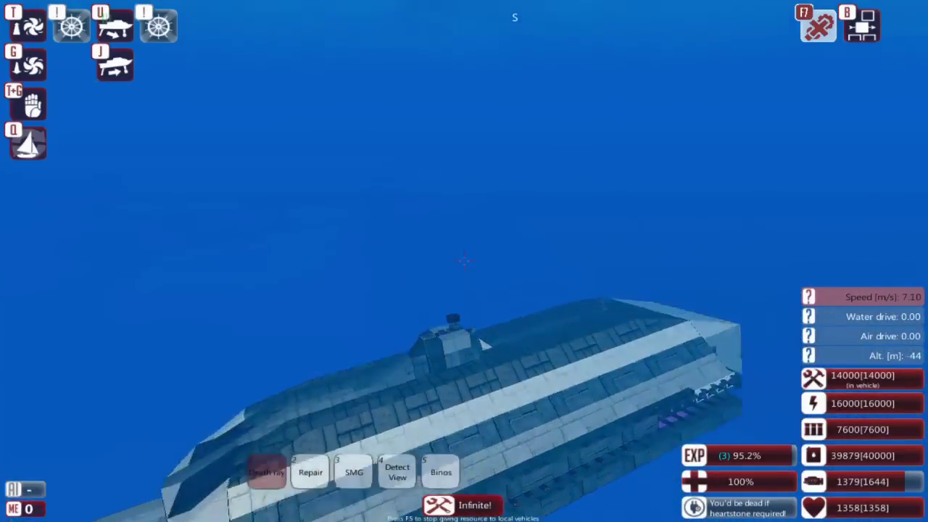
# - Open the enemy spawn menu and select the Deepwater Guard Marauder on Easy to spawn
pyautogui.press('Escape')
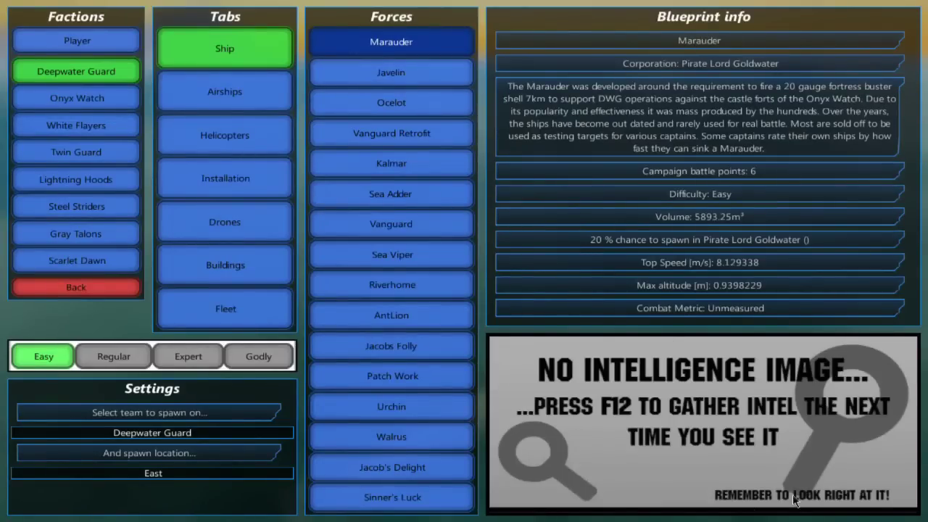
pyautogui.click(391, 41)
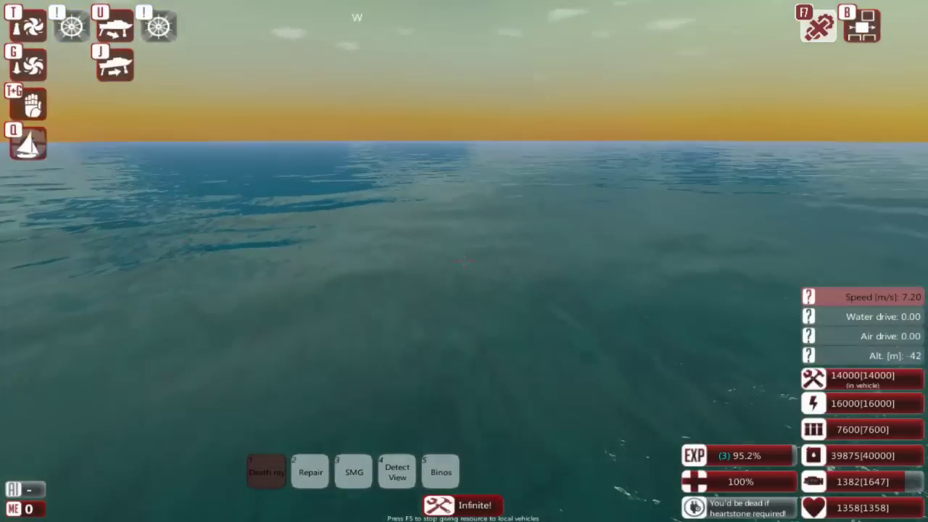